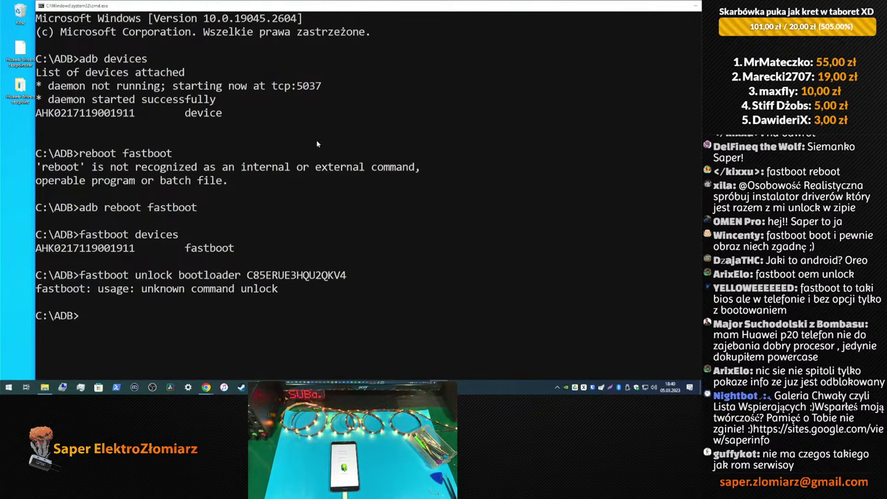
Step: Close the Command Prompt, Device Manager and PotatoNV windows to clear the desktop
left_click_drag(501, 9, 502, 33)
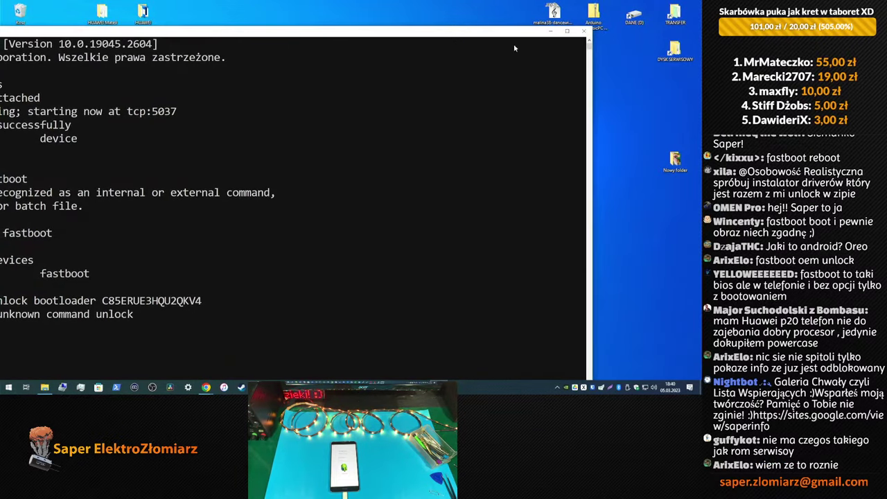
left_click(586, 34)
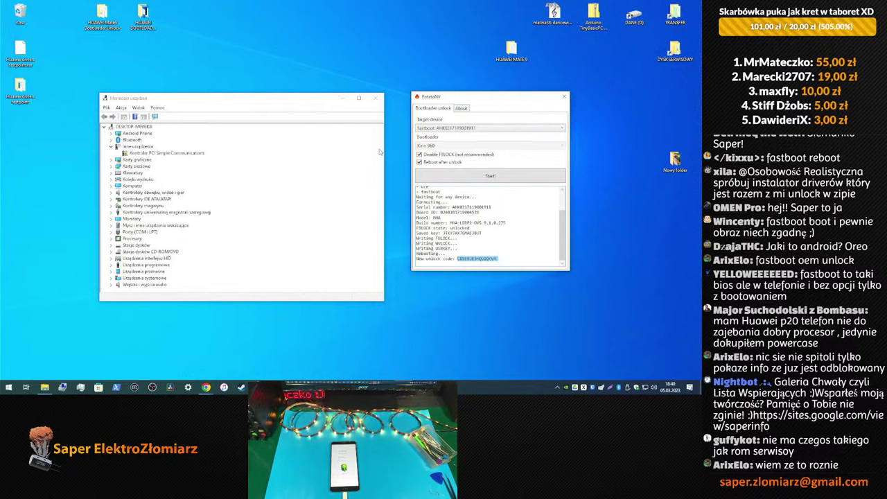
left_click(374, 98)
left_click(564, 97)
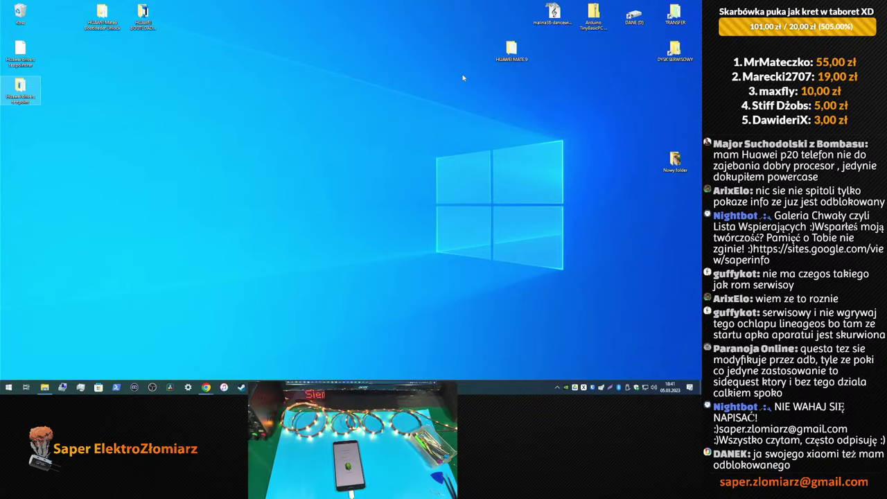
Step: Launch the Huawei multi-download program from Huawei_Smartphone_Multi_Download_Software_v1.0.0.2 in HUAWEI Mate9 Bootloader Unlock, and open its XML file picker
double_click(511, 50)
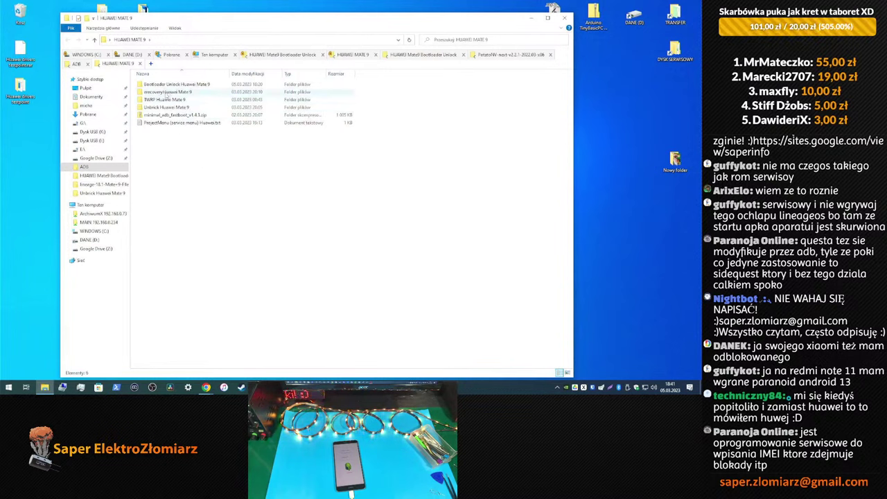
double_click(165, 107)
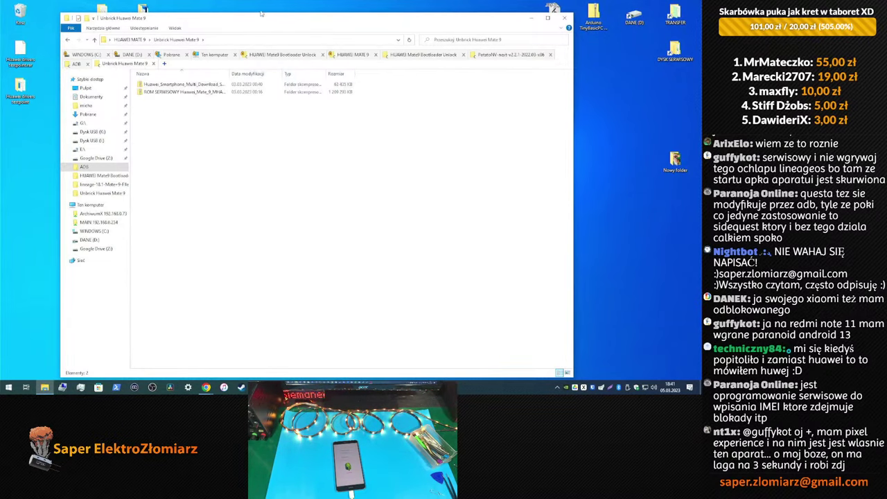
left_click(351, 55)
left_click(293, 65)
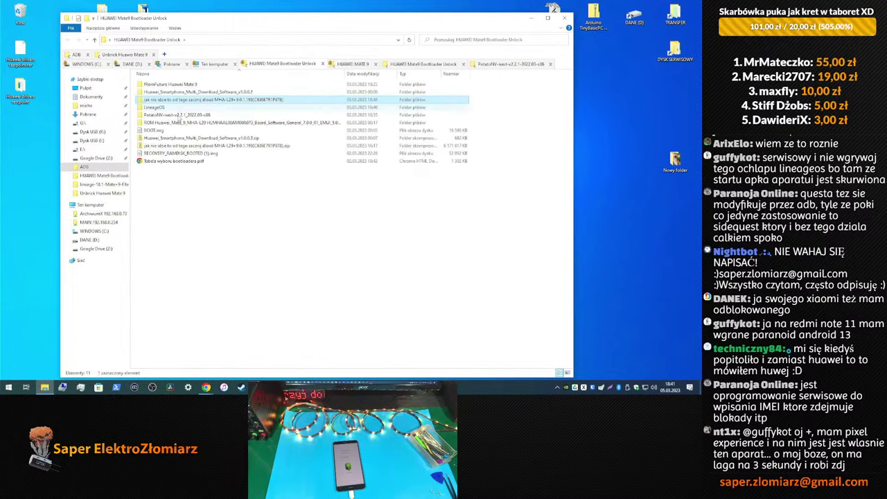
double_click(180, 92)
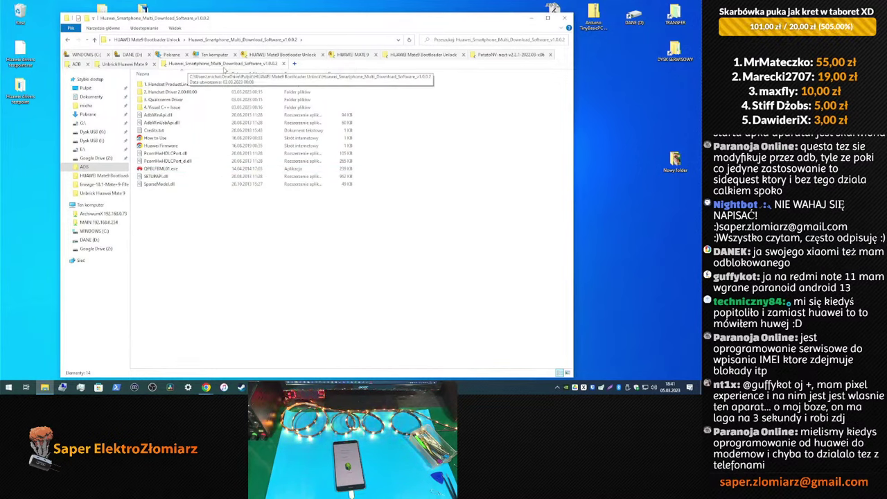
double_click(165, 170)
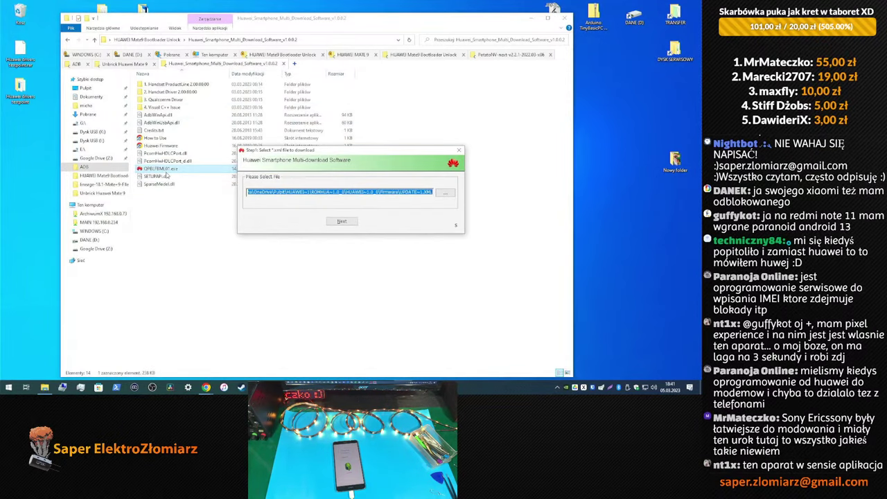
left_click(444, 193)
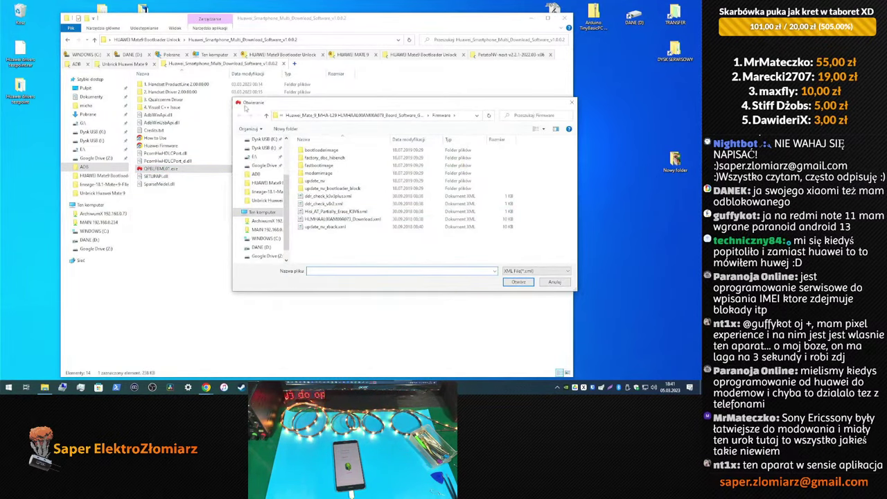
Step: Check the full name of the service ROM archive in the Unbrick Huawei Mate 9 folder
left_click(131, 64)
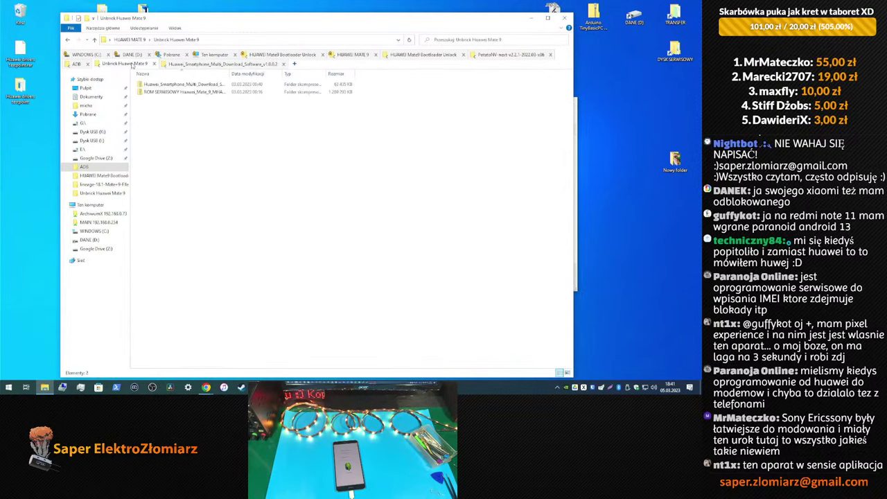
left_click(161, 94)
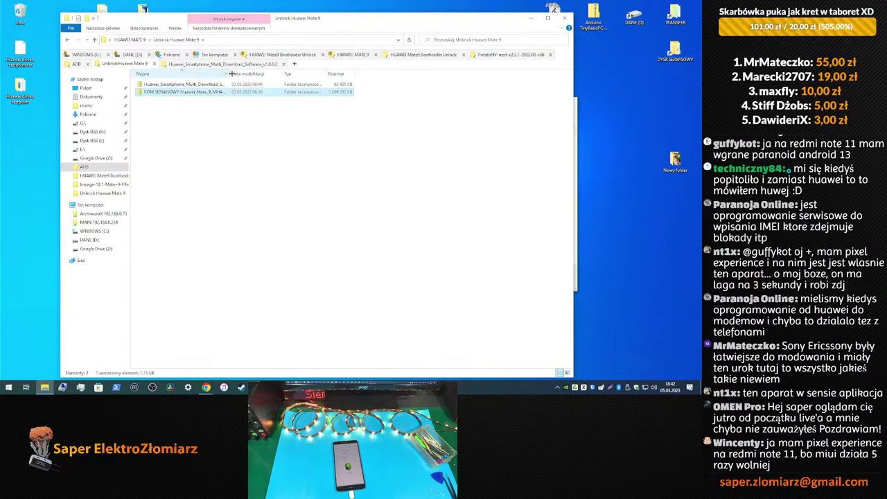
left_click_drag(230, 74, 402, 77)
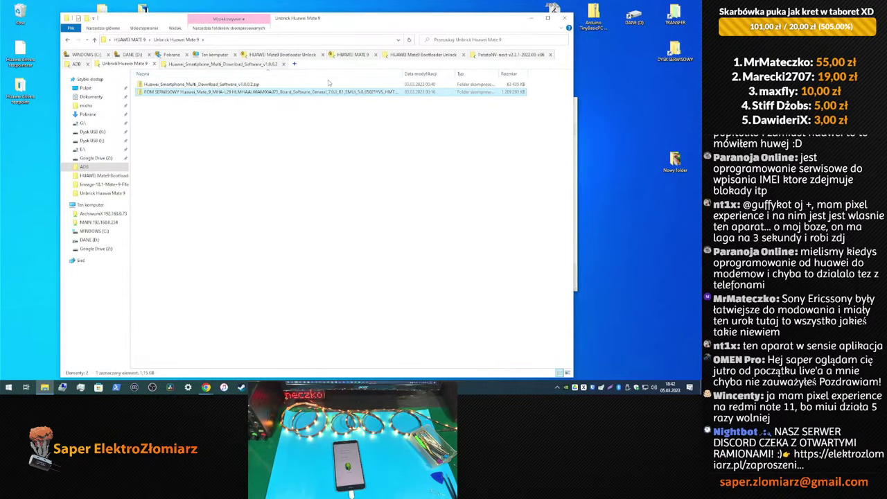
key("F2")
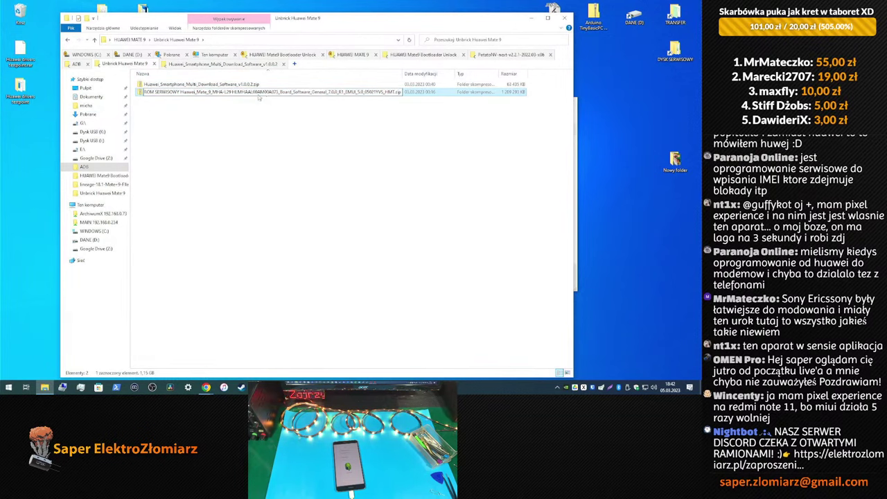
key("Escape")
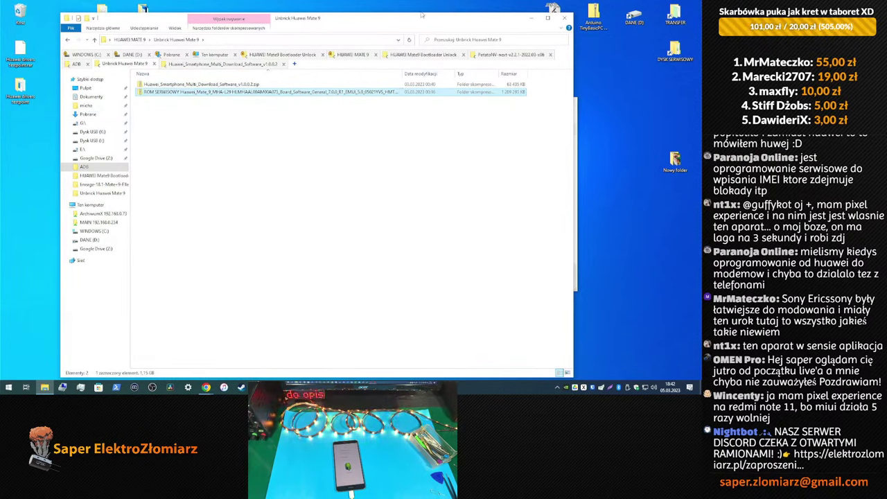
left_click(363, 56)
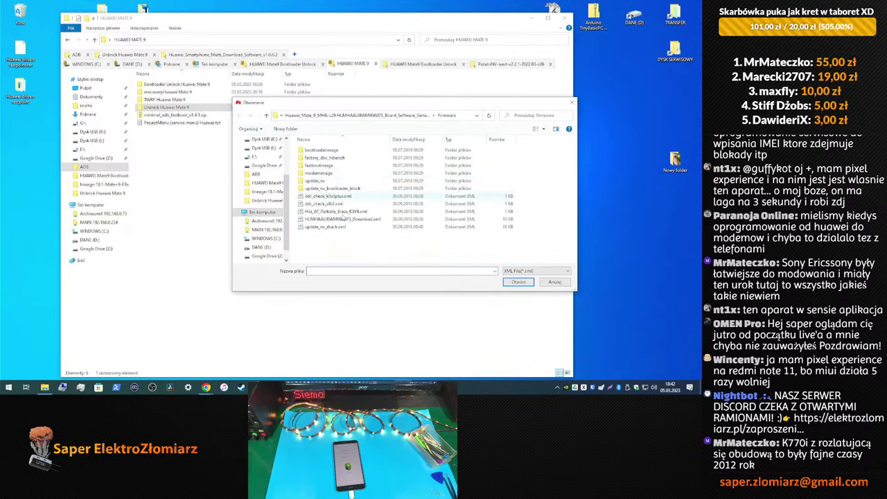
Step: Load update_nv_rback.xml from the Firmware folder and start scanning for the phone and downloading the firmware to it
left_click(339, 227)
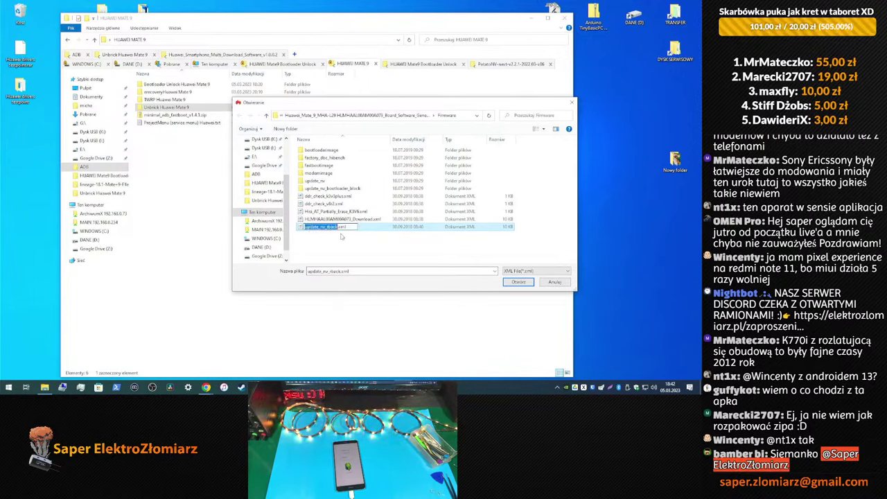
double_click(345, 227)
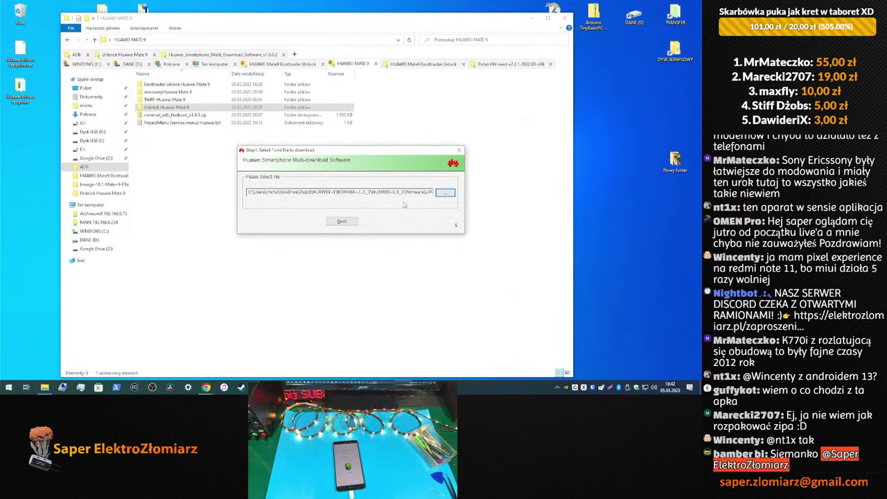
left_click(342, 222)
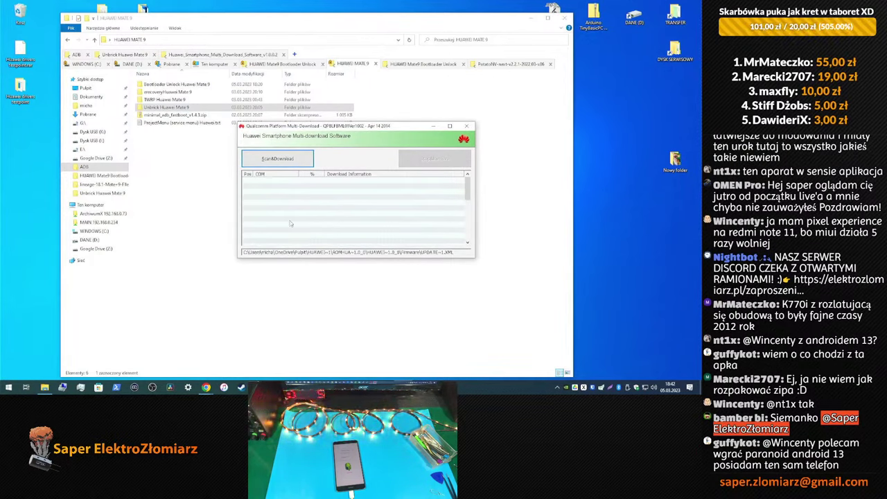
left_click(291, 161)
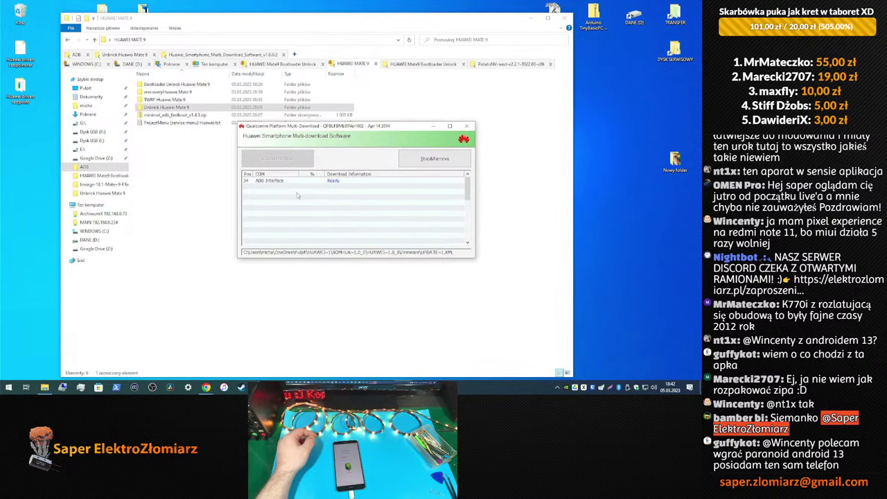
left_click(532, 18)
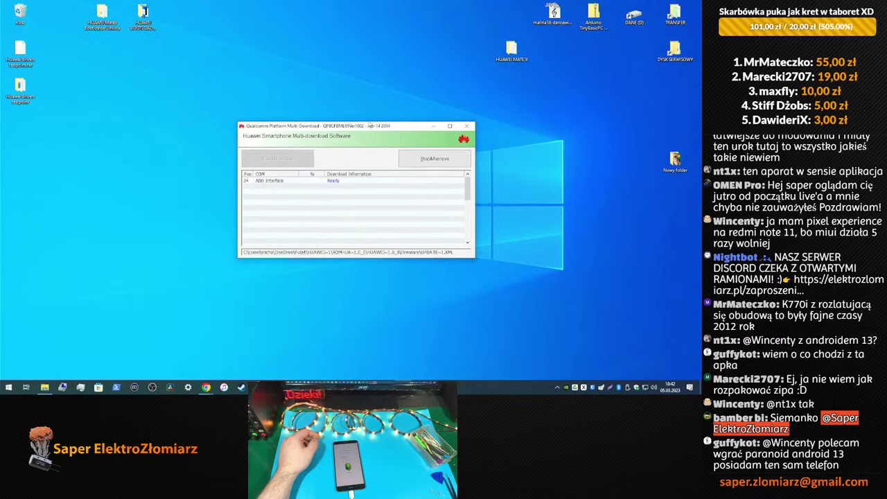
left_click_drag(364, 127, 333, 113)
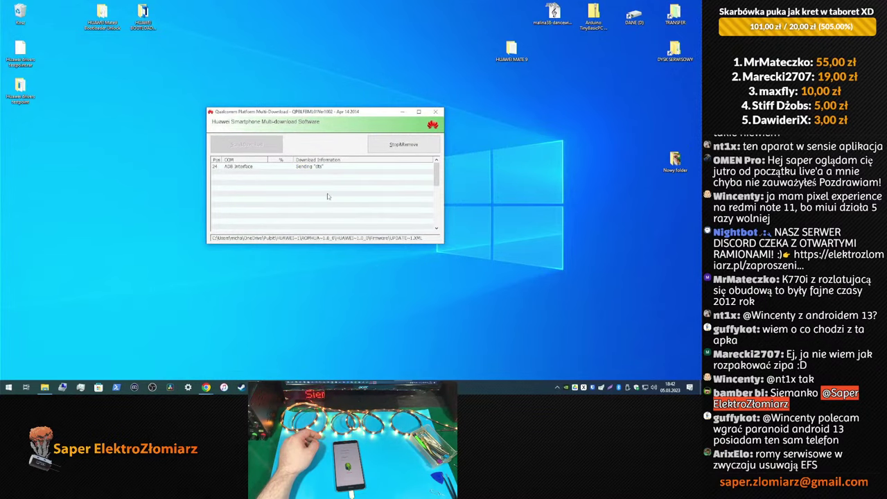
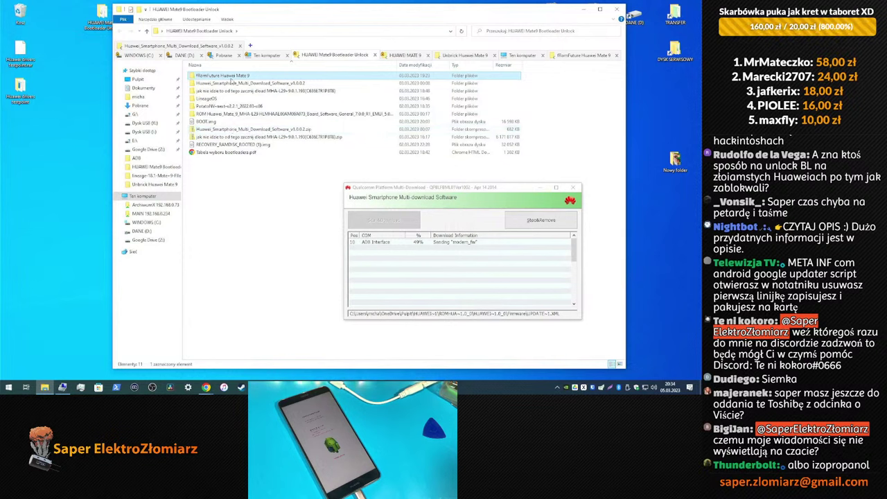
Step: Open fRomFuture_Stock_Rom_B198_V1.1.zip from the fRomFuture Huawei Mate 9 folder as an archive in 7-Zip
double_click(222, 75)
left_click(212, 99)
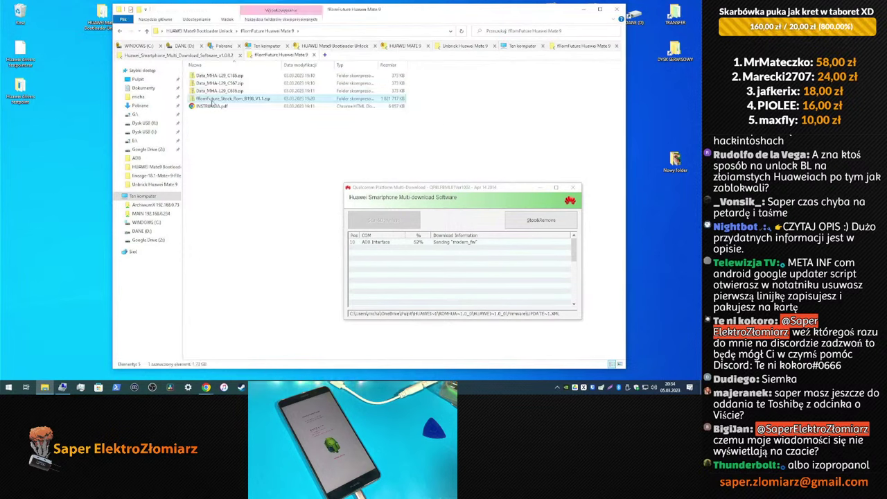
right_click(212, 102)
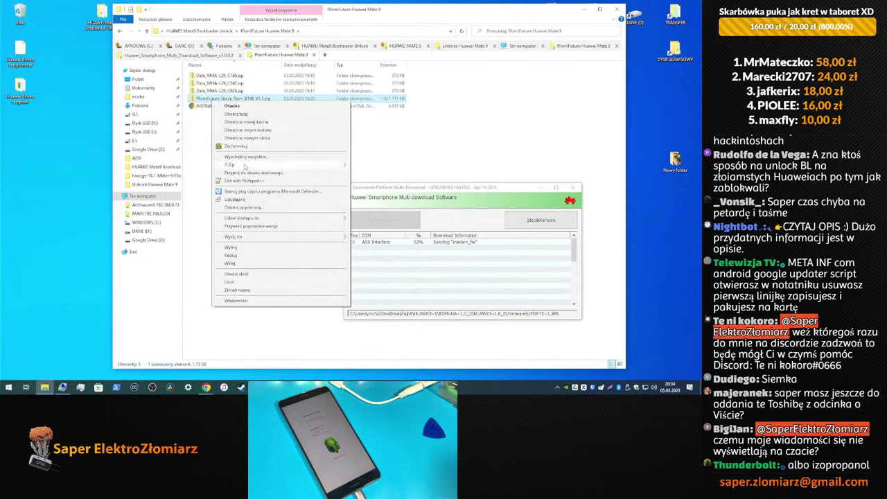
mouse_move(244, 166)
mouse_move(383, 174)
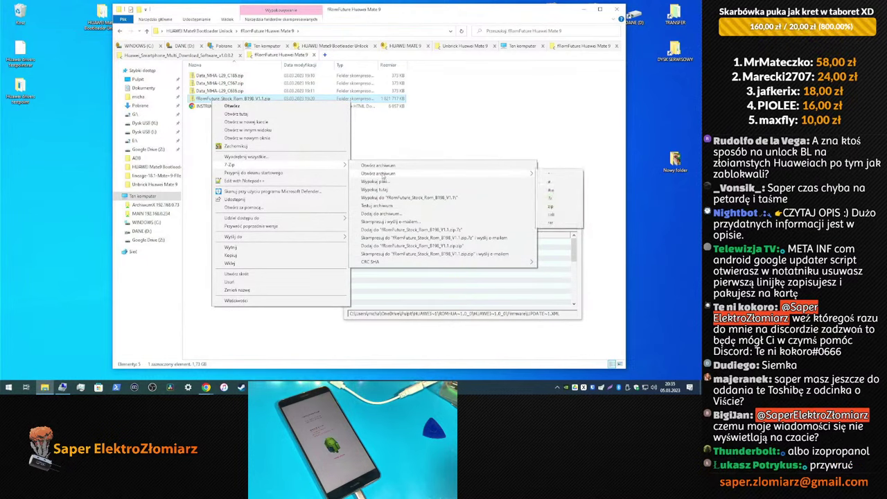
left_click(376, 166)
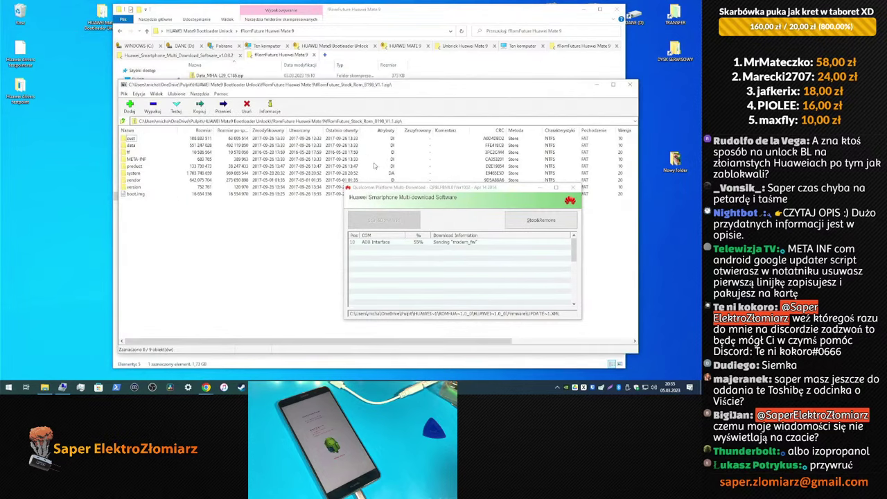
Step: Extract updater-script from the archive's META-INF\com\google\android folder to the desktop
double_click(142, 160)
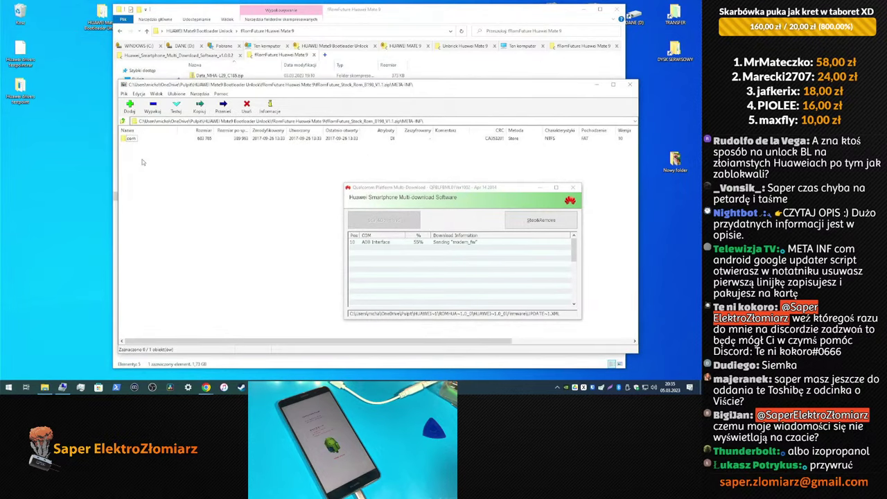
double_click(135, 141)
double_click(135, 141)
double_click(136, 140)
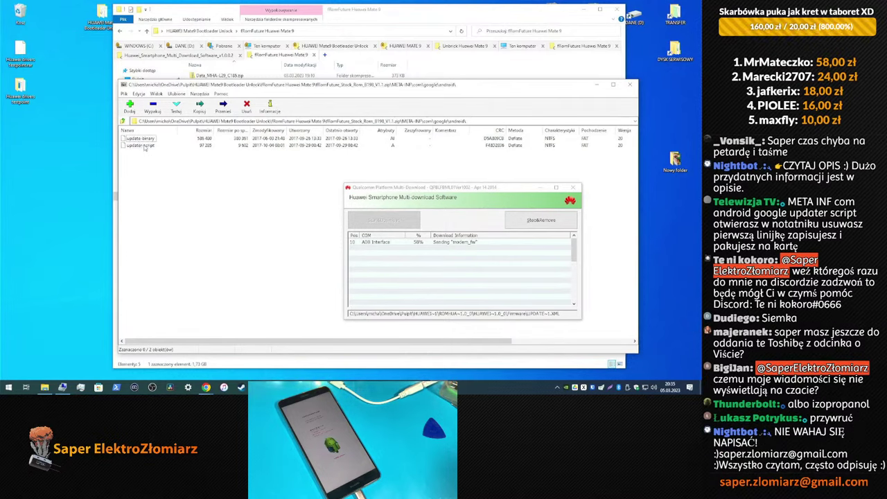
right_click(145, 147)
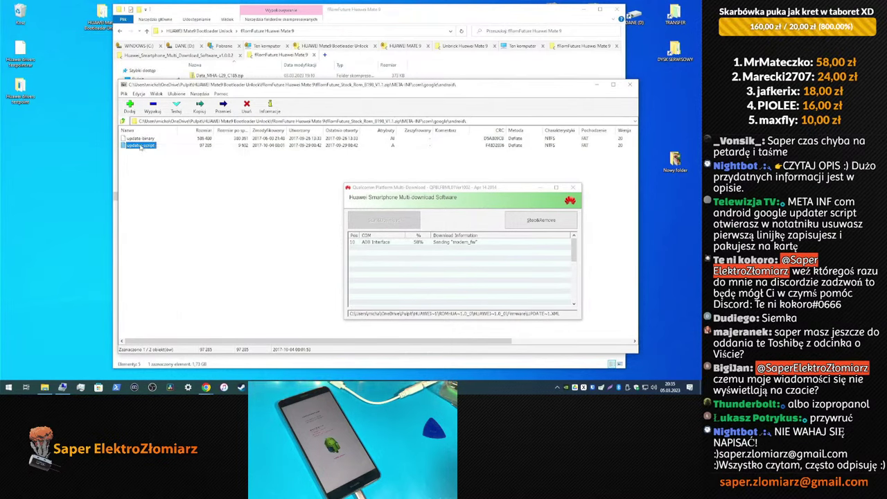
left_click(137, 154)
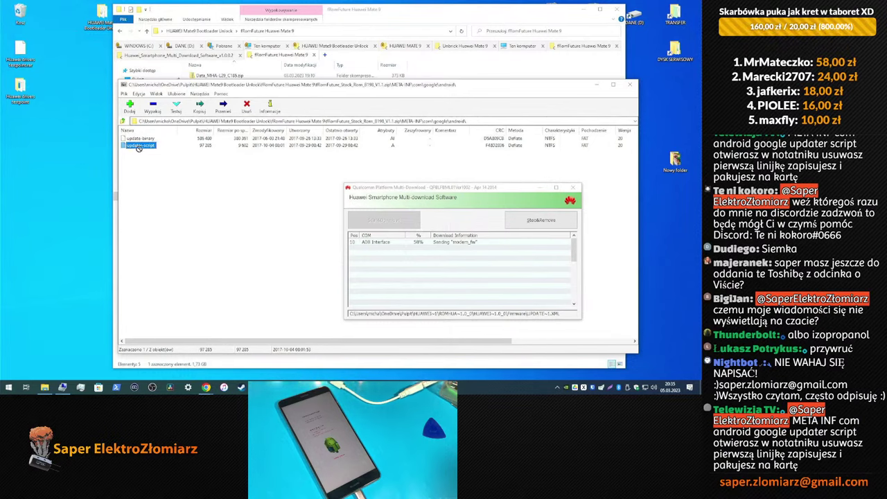
left_click_drag(139, 147, 50, 188)
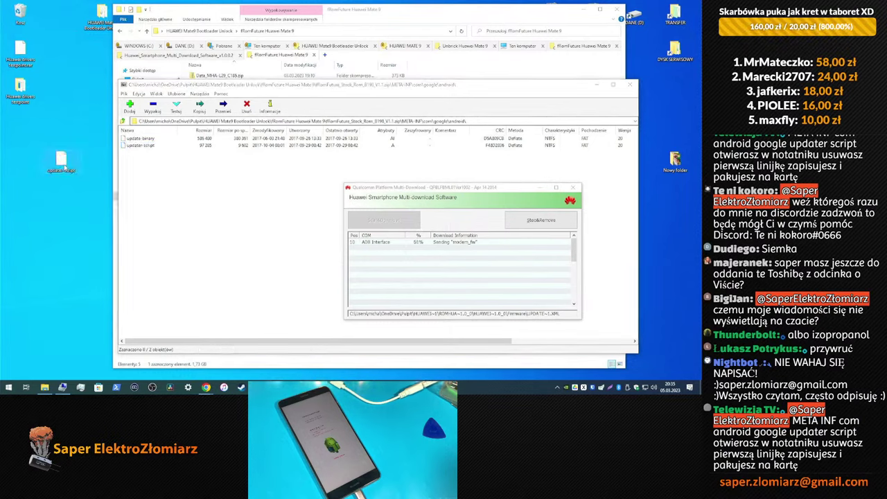
Step: Open the extracted updater-script in Notepad++ and move the multi-download window clear of the script's opening lines
right_click(66, 168)
left_click(102, 198)
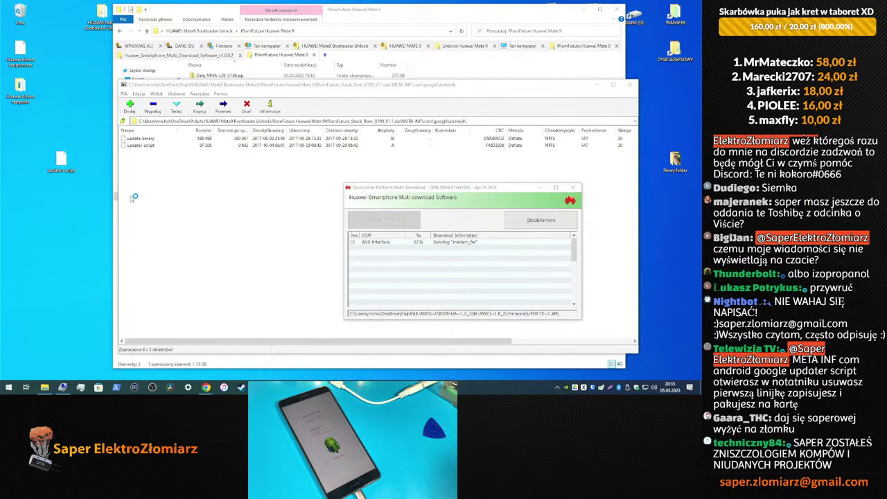
left_click(638, 81)
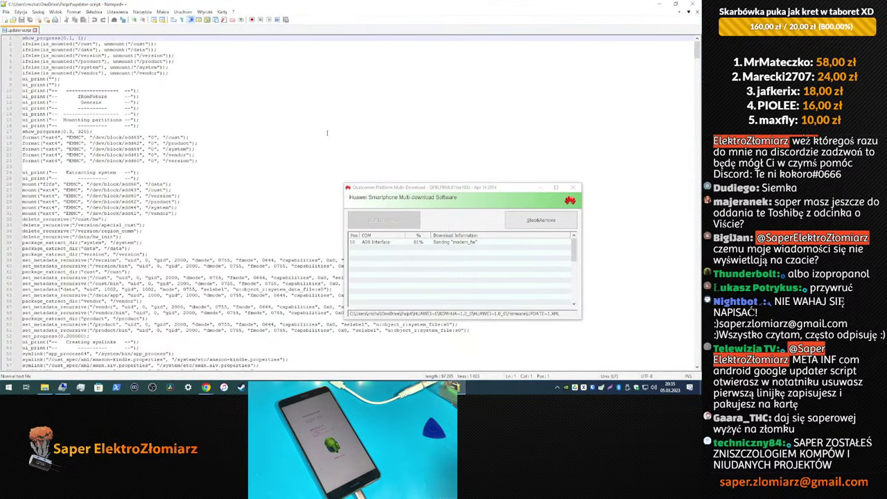
left_click_drag(413, 190, 456, 115)
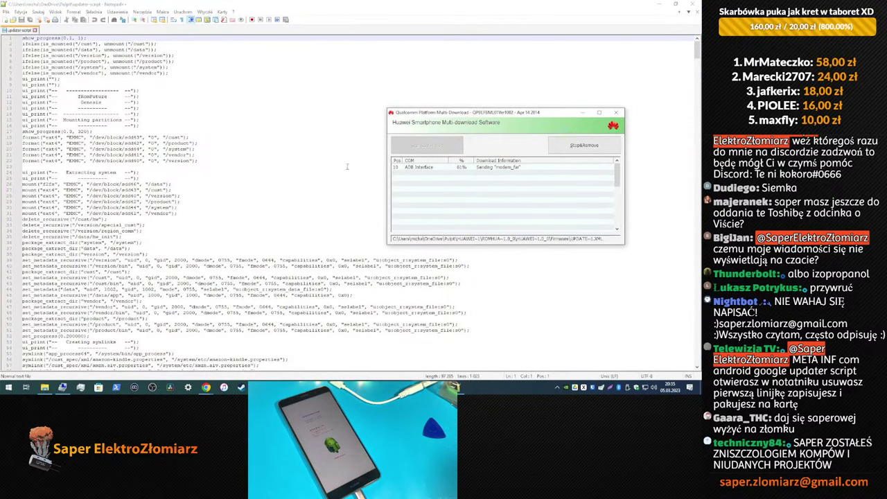
scroll(264, 185, "up", 6)
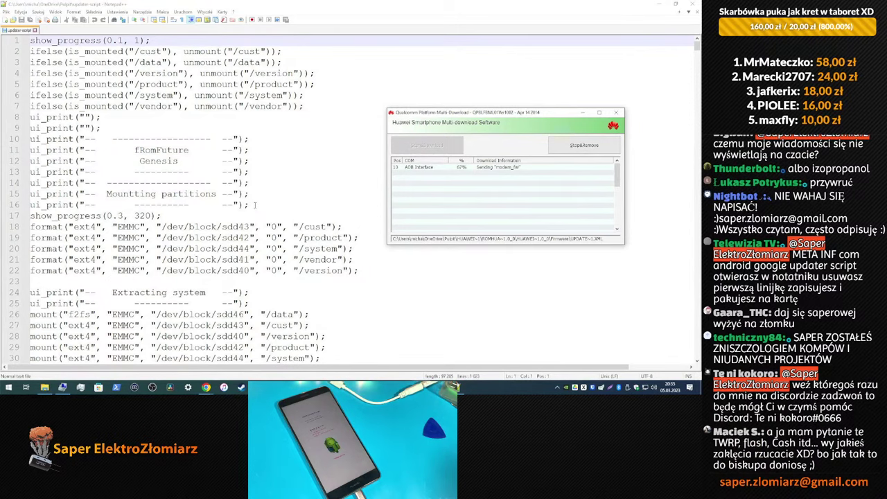
Step: Read through the updater-script's mount, format, extraction and symlink commands for a device check, moving the multi-download window off the text
scroll(256, 206, "down", 4)
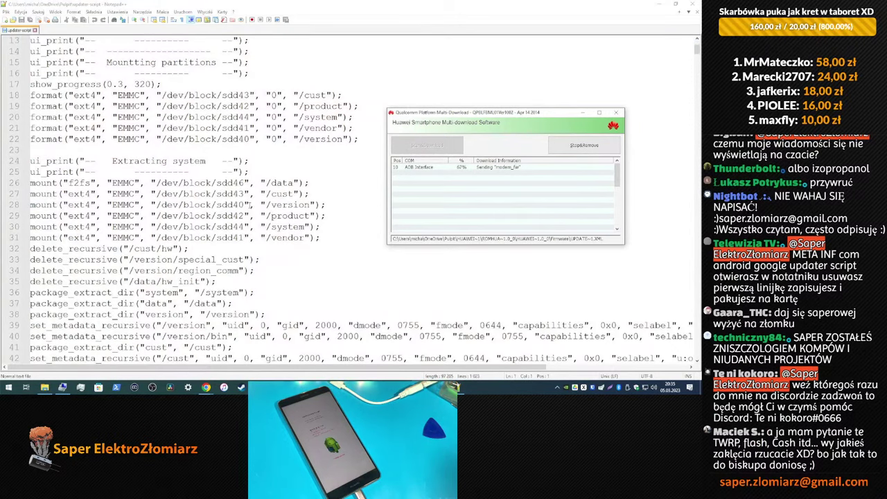
scroll(263, 205, "up", 4)
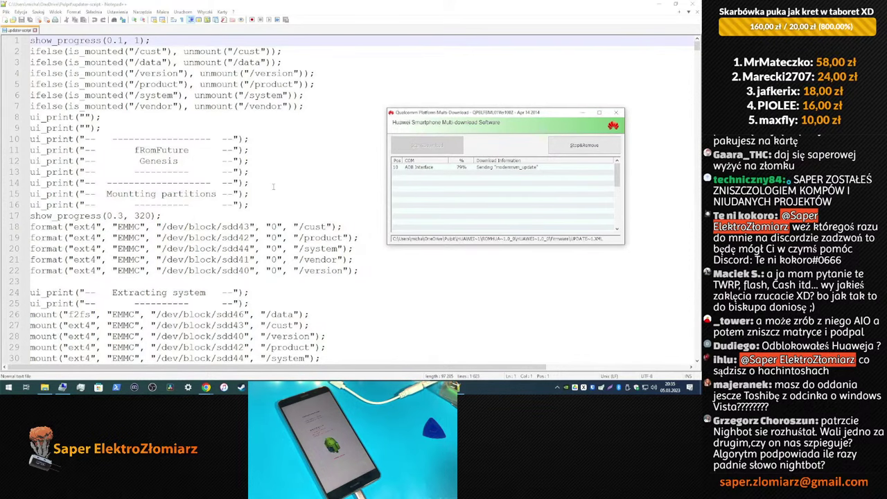
scroll(273, 185, "down", 2)
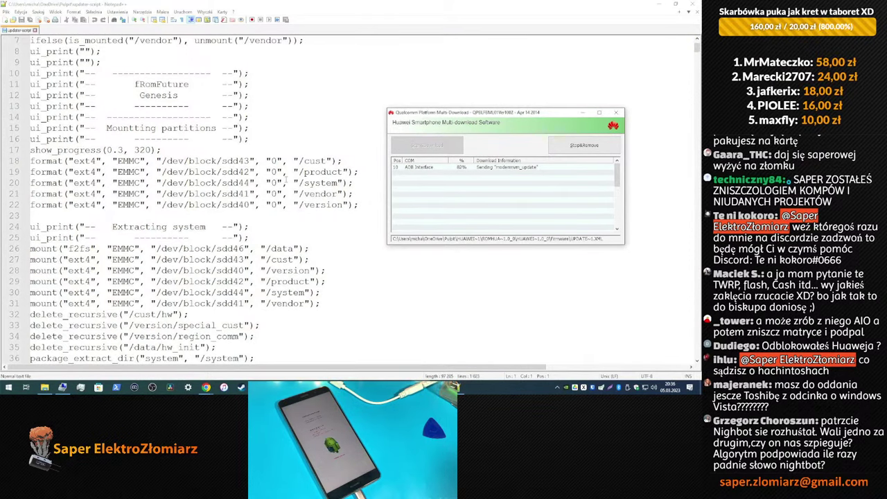
scroll(286, 179, "down", 4)
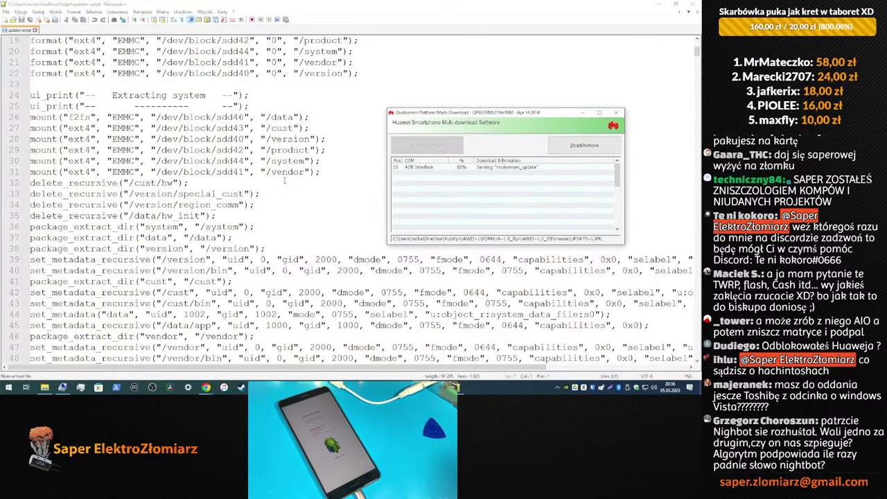
scroll(284, 180, "down", 2)
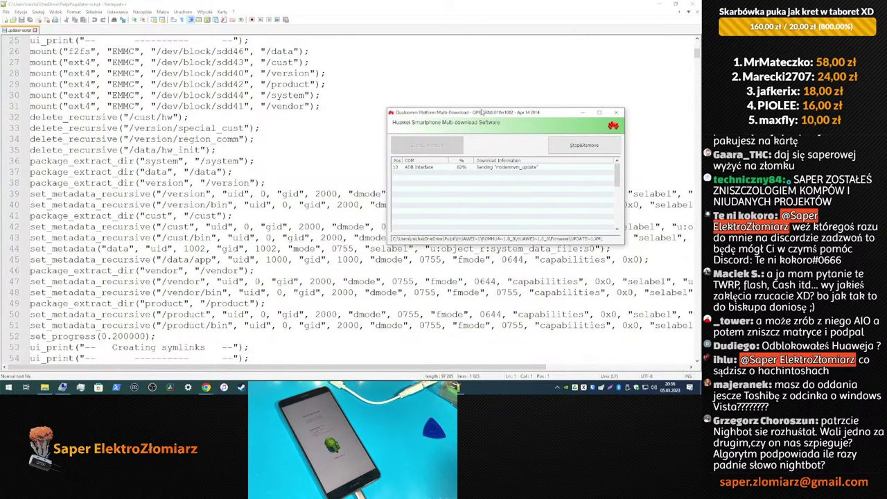
left_click_drag(482, 112, 542, 44)
scroll(283, 187, "down", 1)
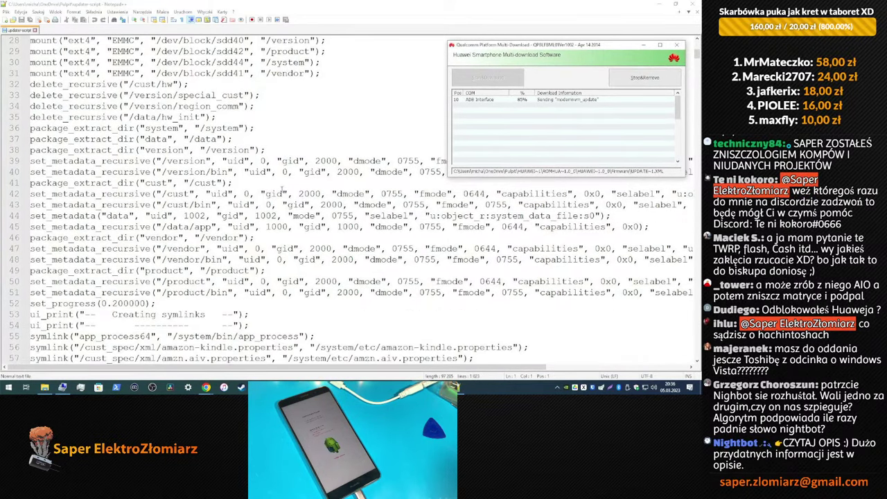
scroll(283, 191, "down", 1)
scroll(282, 191, "down", 4)
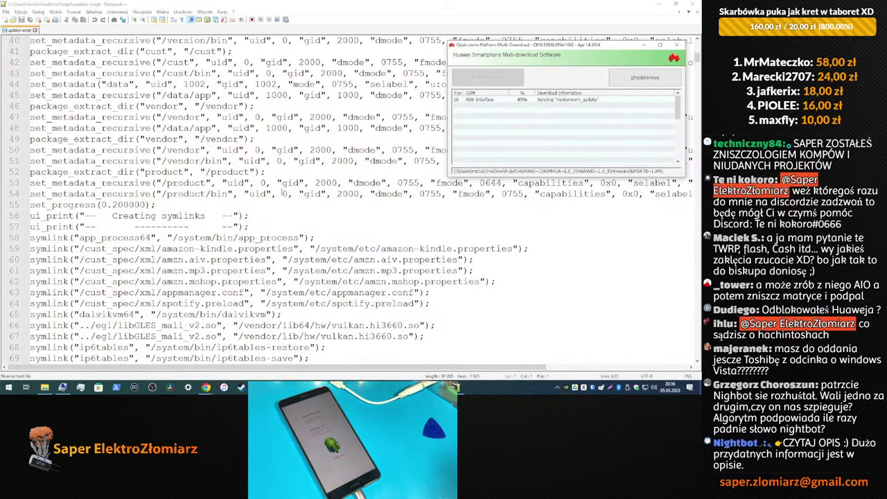
scroll(282, 192, "down", 9)
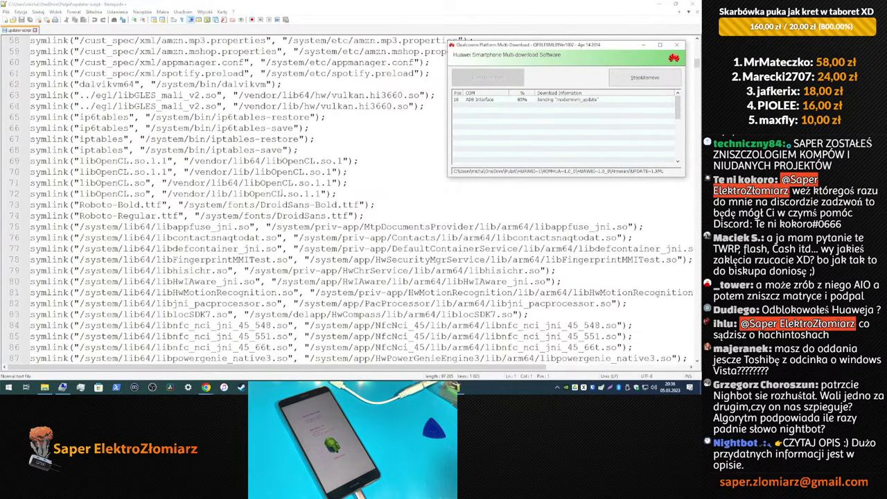
scroll(282, 192, "down", 8)
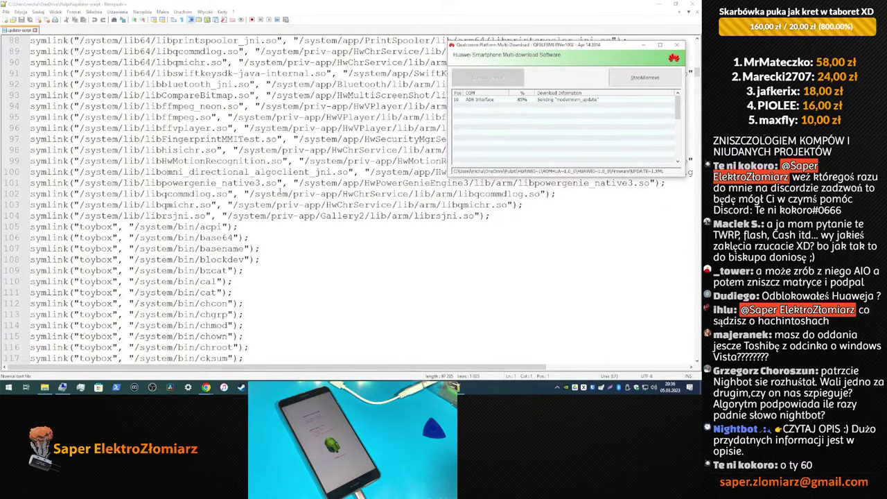
scroll(280, 190, "down", 6)
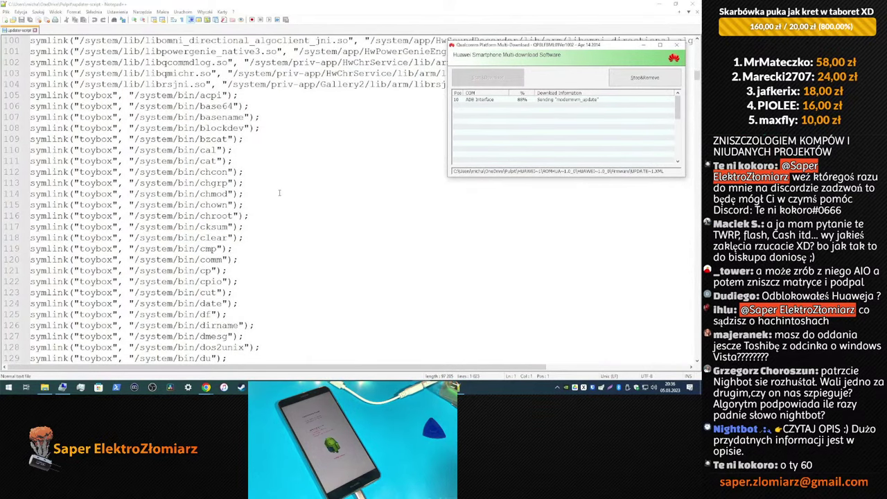
scroll(277, 201, "down", 9)
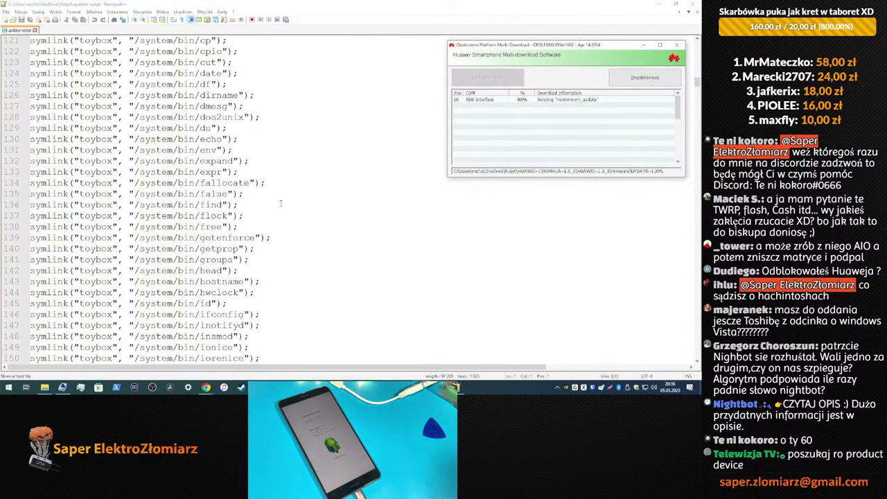
scroll(482, 229, "down", 6)
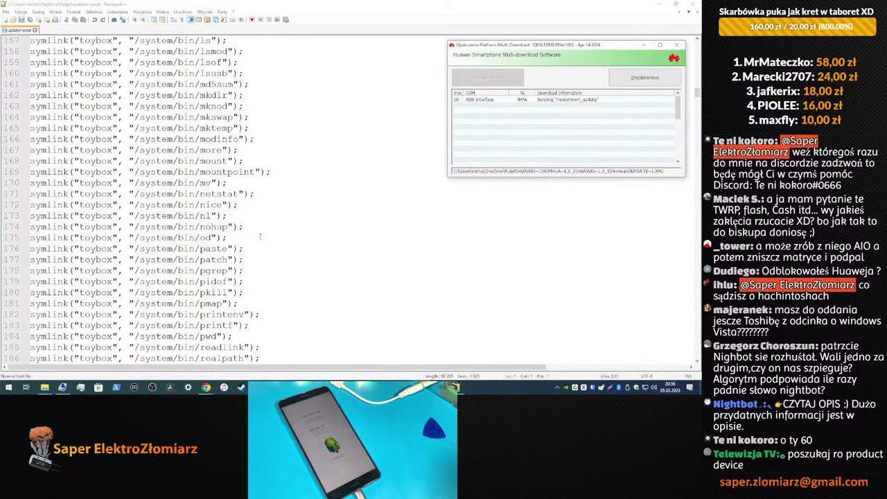
Step: Search the updater-script for "ro product"
left_click(349, 250)
key("ctrl+f")
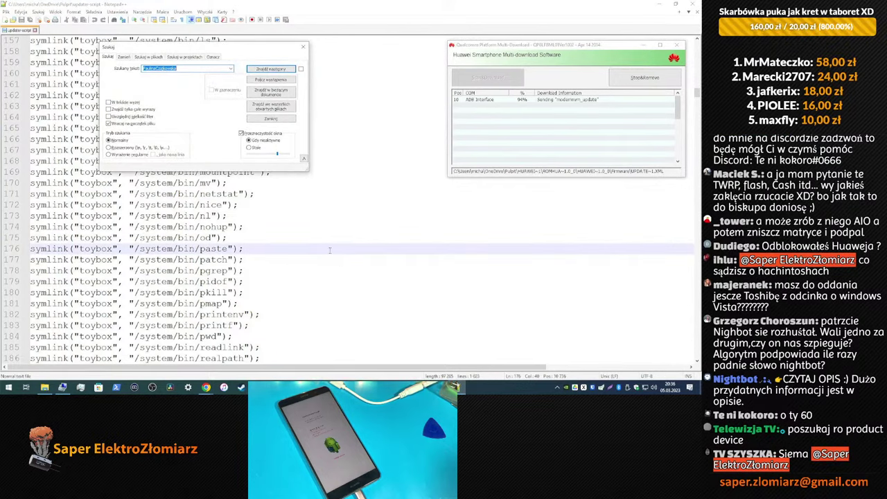
left_click(303, 46)
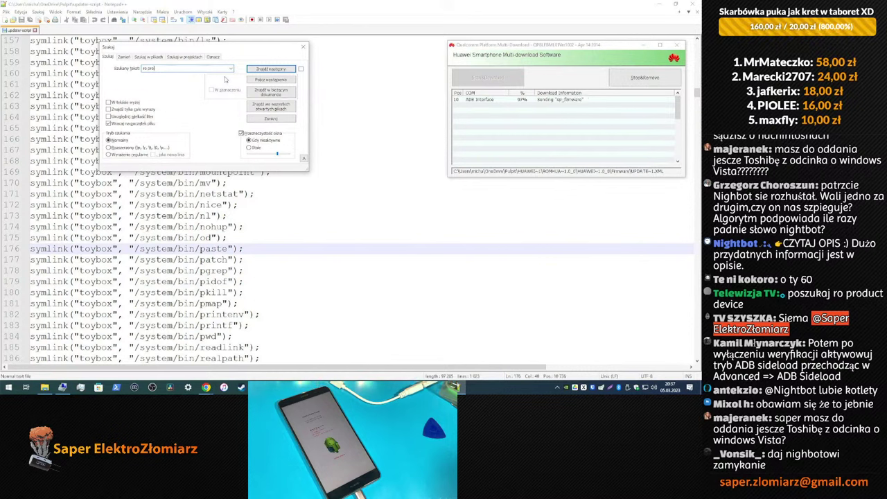
type("duct")
key("Return")
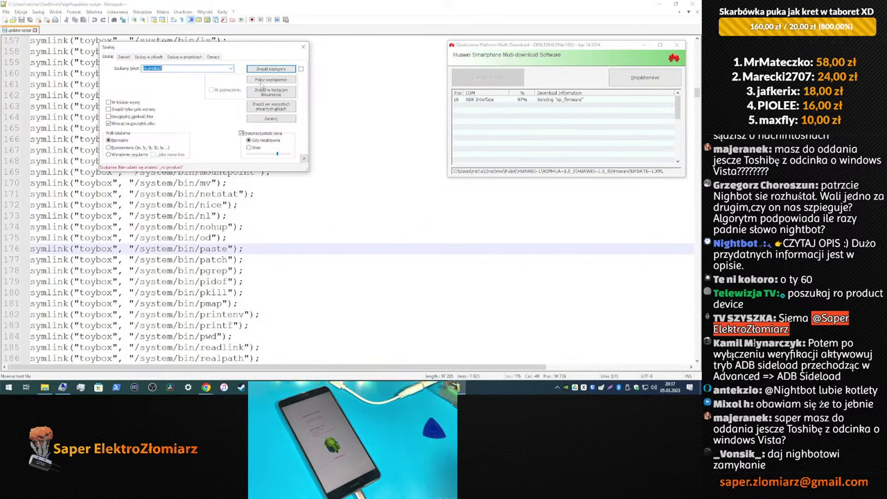
Step: Shorten the search term to "product" and find its next occurrence in the script
left_click(178, 72)
left_click(146, 68)
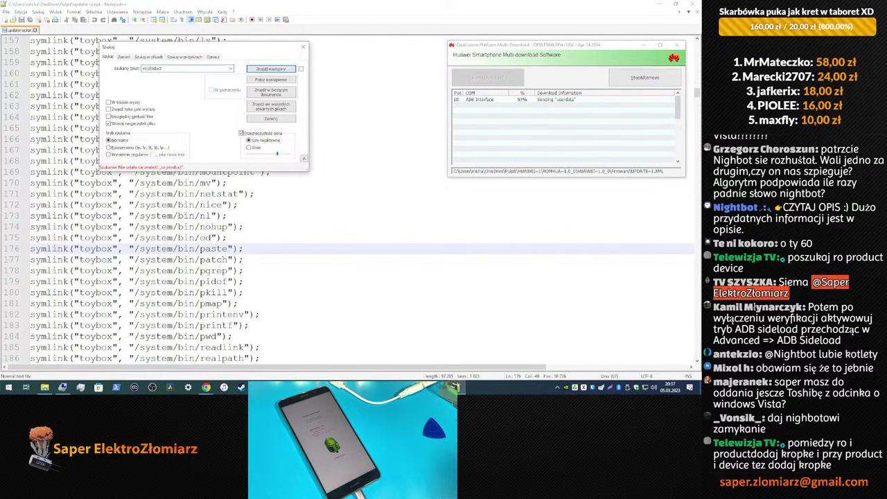
key("BackSpace")
key("BackSpace")
key("BackSpace")
key("Return")
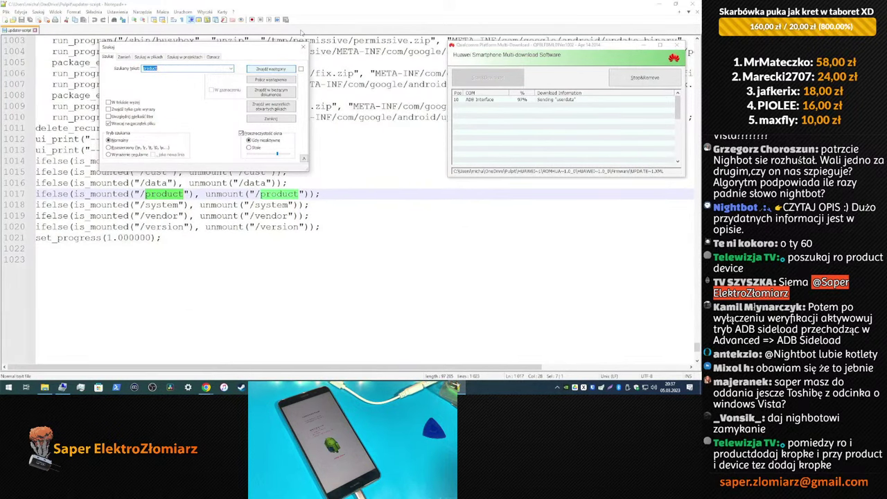
Step: Restore Notepad++ to a smaller window and close the search dialog
double_click(306, 4)
left_click_drag(354, 33, 387, 32)
left_click(206, 50)
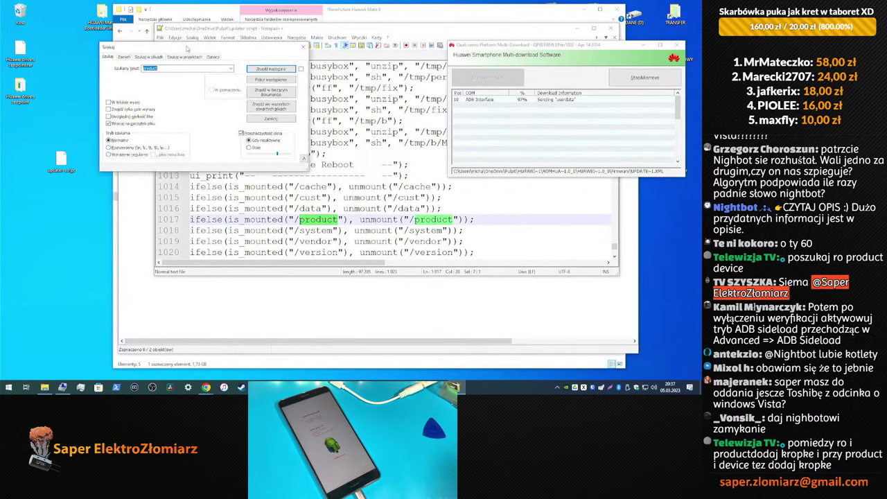
left_click(303, 47)
Step: Return to the script's opening unmount lines and move the multi-download window below them
scroll(275, 123, "up", 20)
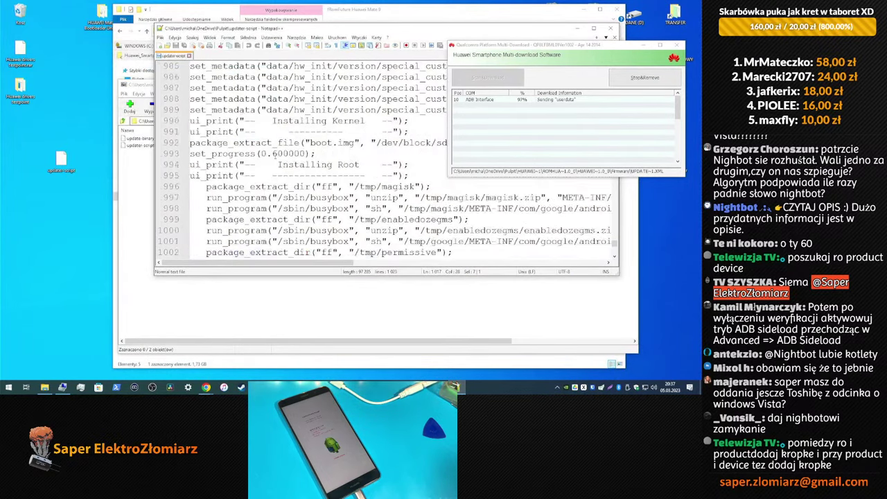
scroll(385, 159, "up", 20)
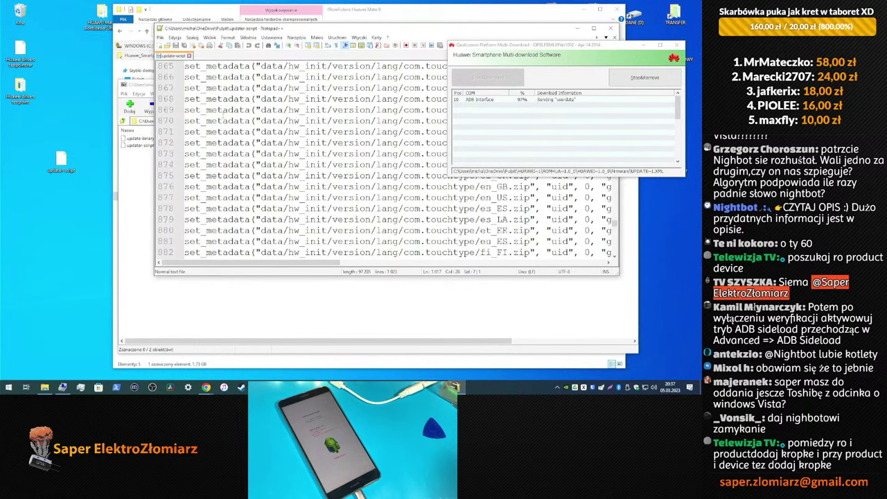
left_click_drag(582, 46, 614, 219)
scroll(615, 83, "up", 20)
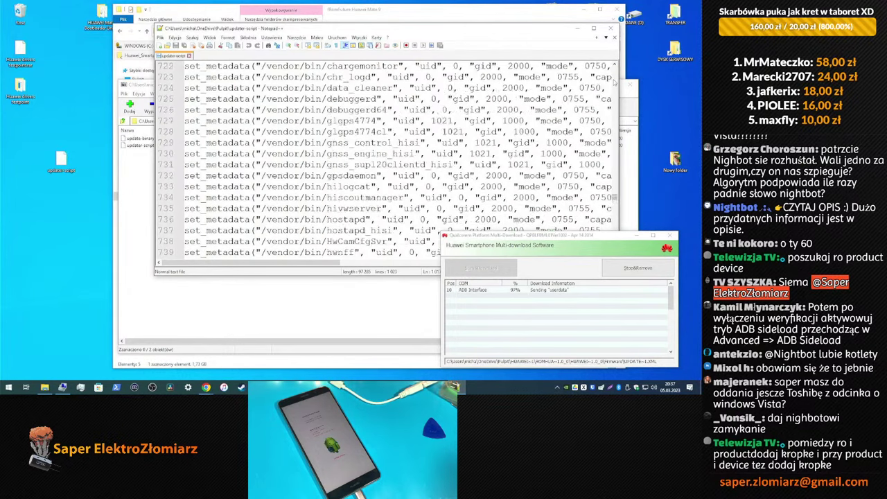
scroll(615, 81, "up", 20)
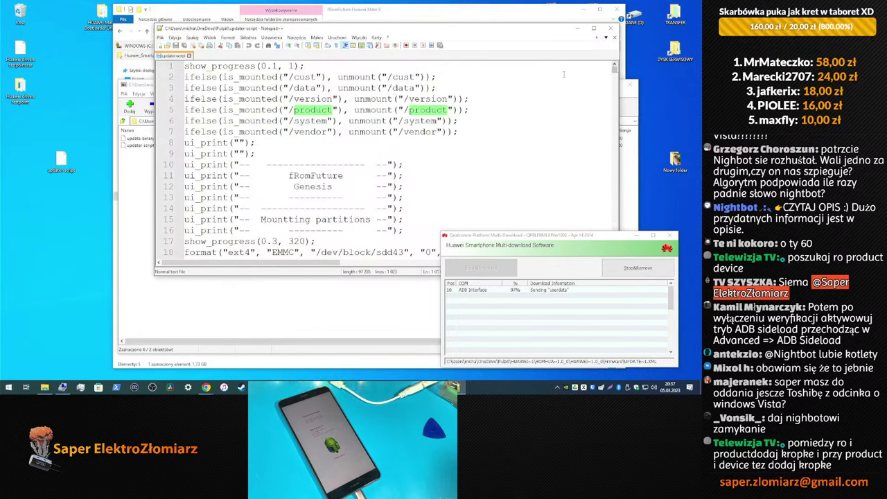
left_click(445, 75)
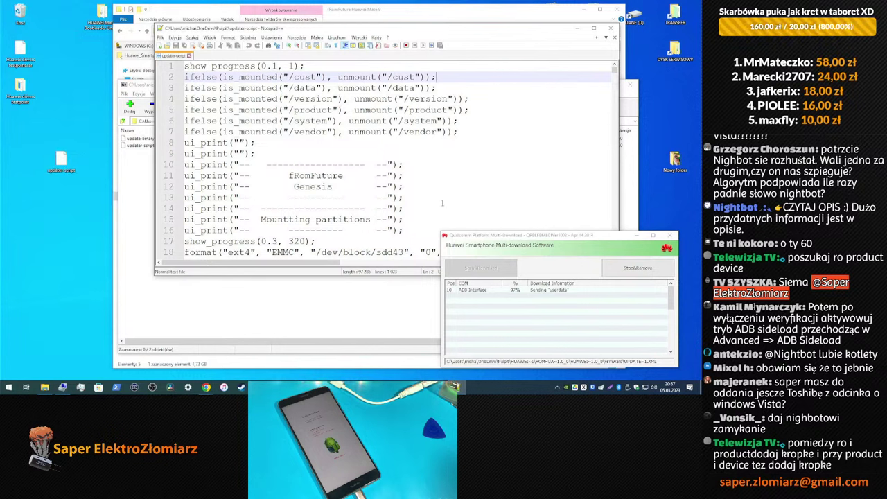
Step: Search the updater-script for "ro.product.device"
key("ctrl+f")
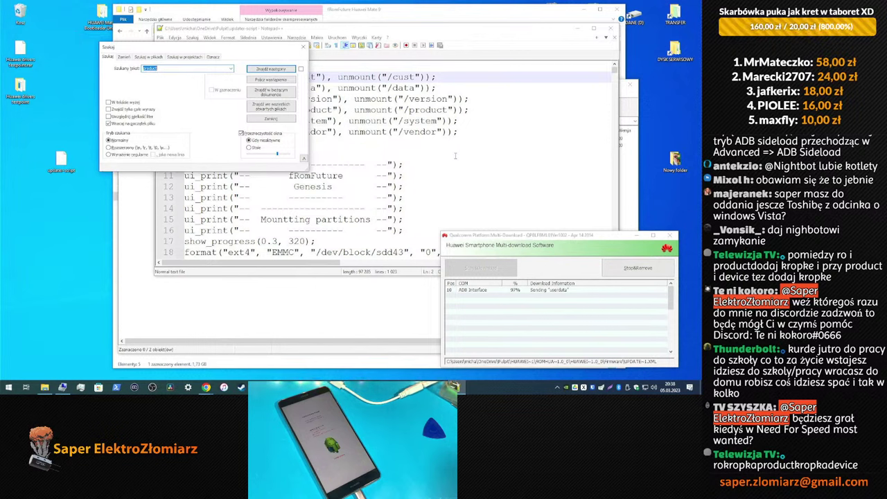
type("r")
type("evice")
key("Return")
key("End")
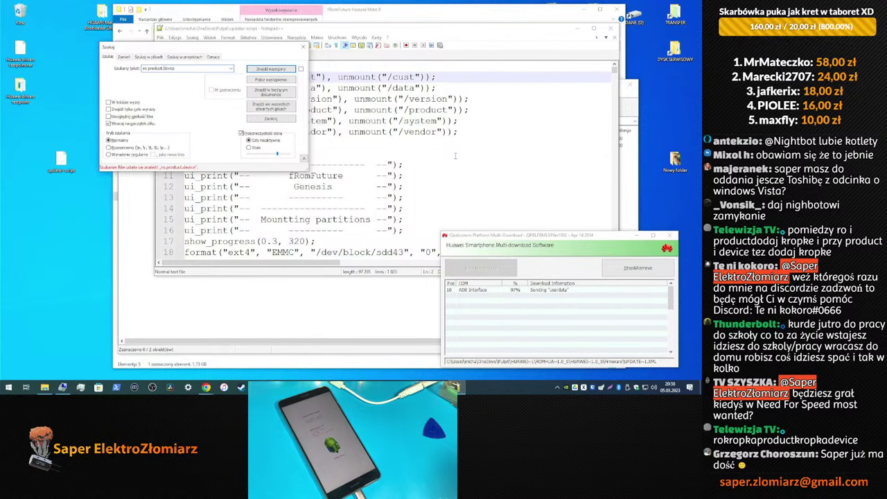
Step: Check the script's partition and symlink commands by eye for a device check, and close the search dialog
left_click(375, 193)
scroll(388, 187, "down", 14)
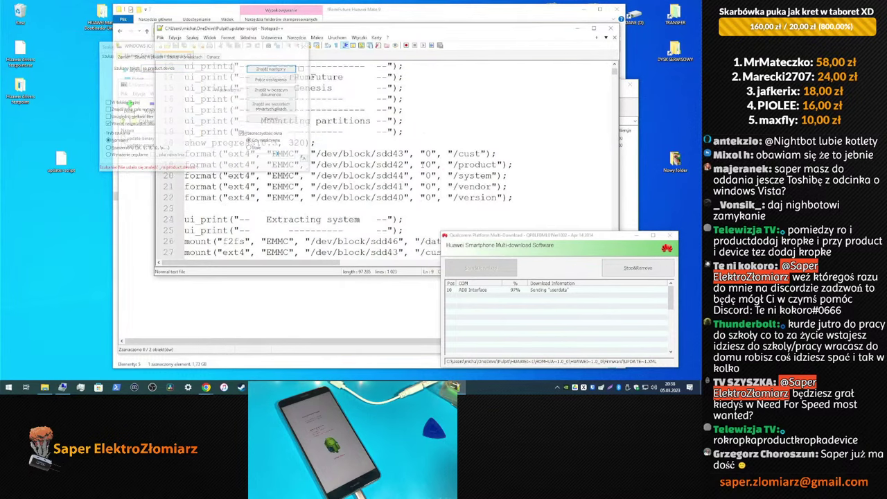
scroll(409, 175, "down", 8)
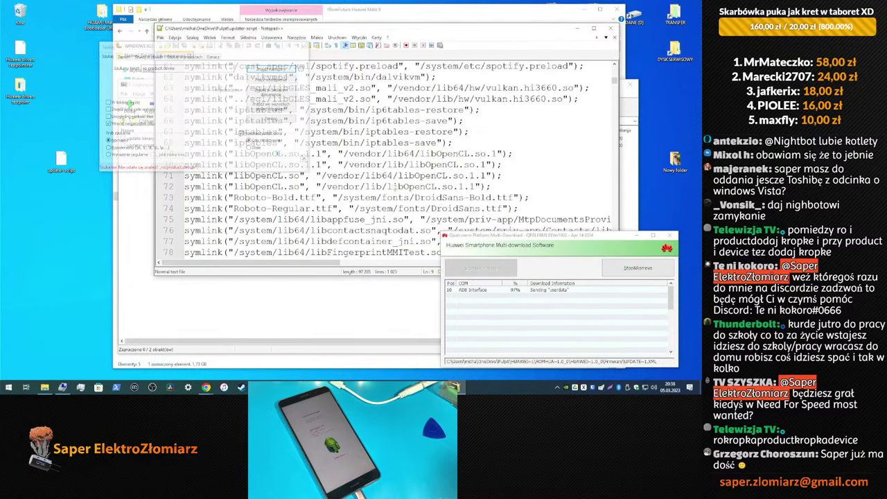
left_click(214, 124)
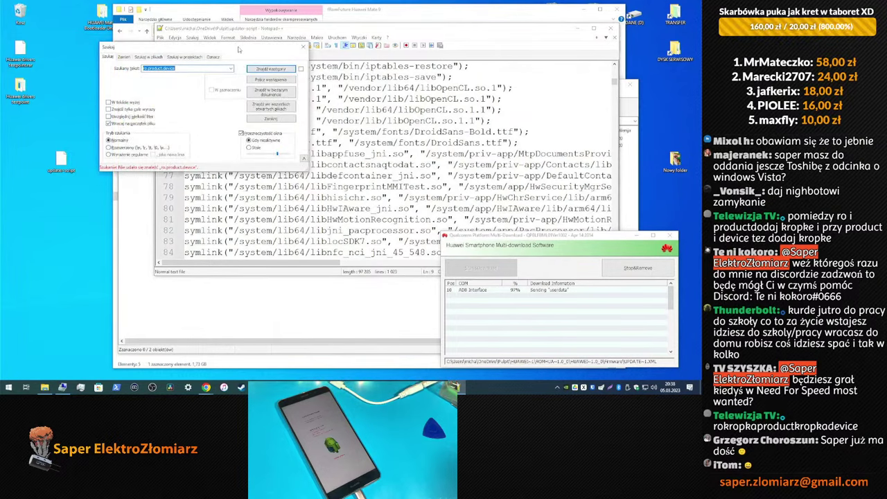
left_click_drag(238, 47, 225, 121)
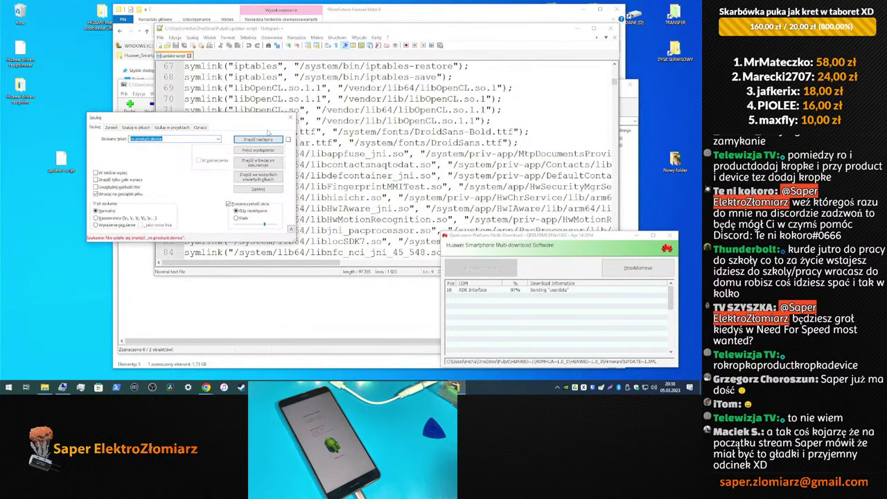
left_click(290, 117)
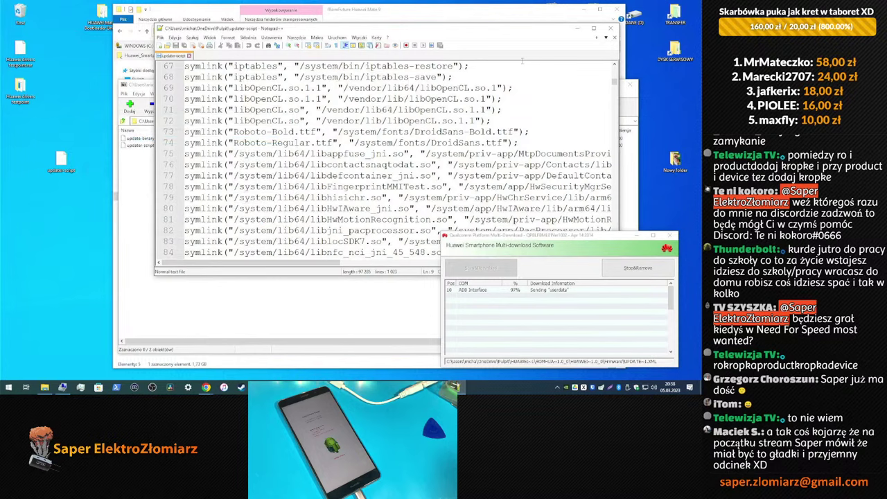
Step: Close Notepad++, 7-Zip and the fRomFuture Huawei Mate 9 folder, and move the multi-download window to the middle of the desktop
left_click(610, 28)
left_click(629, 83)
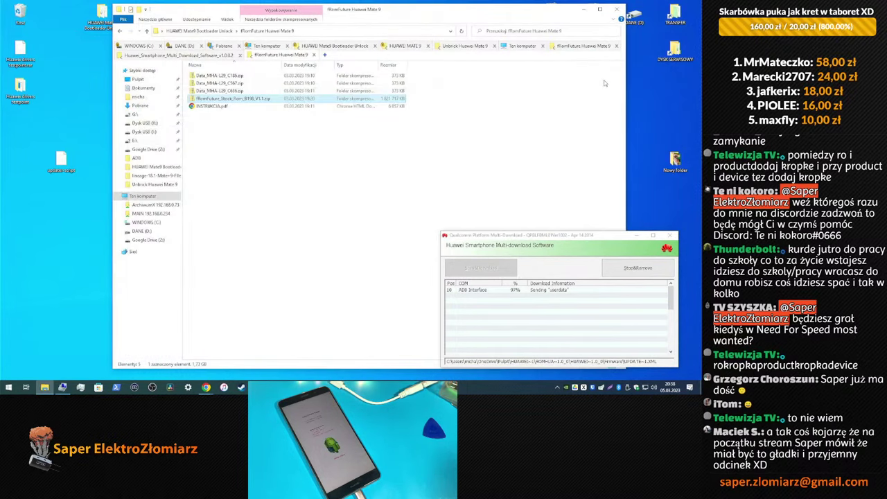
left_click(619, 11)
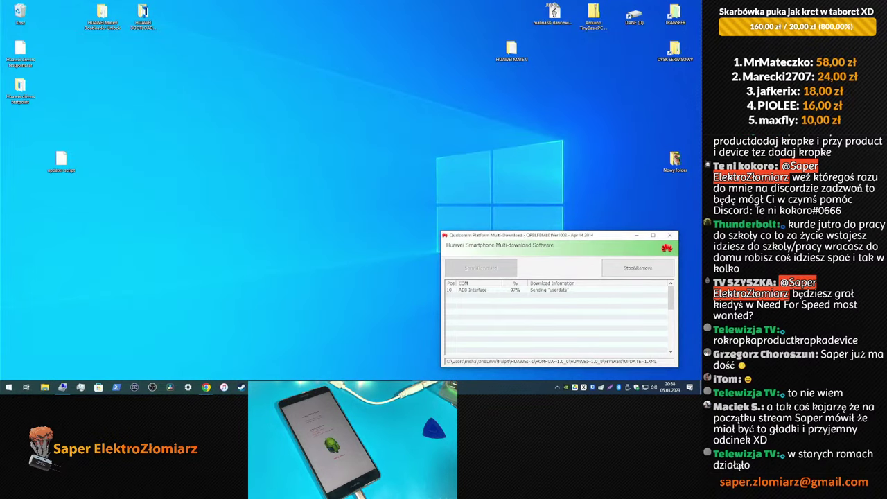
left_click_drag(524, 235, 350, 75)
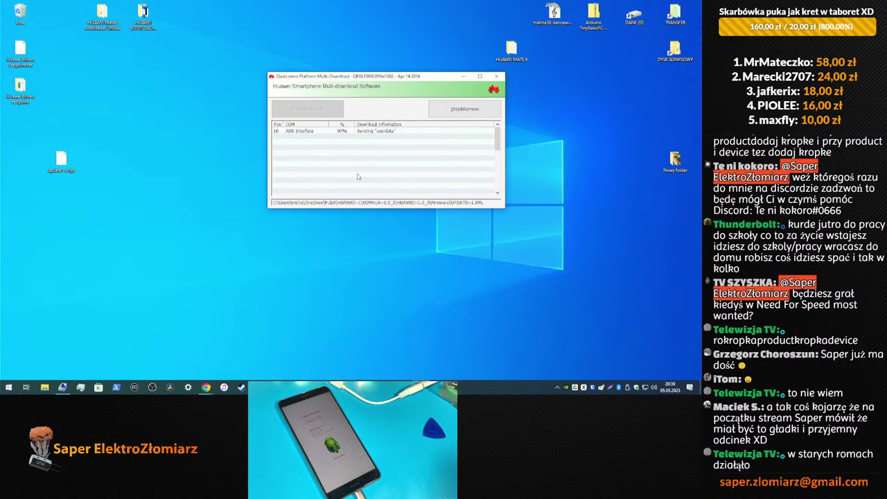